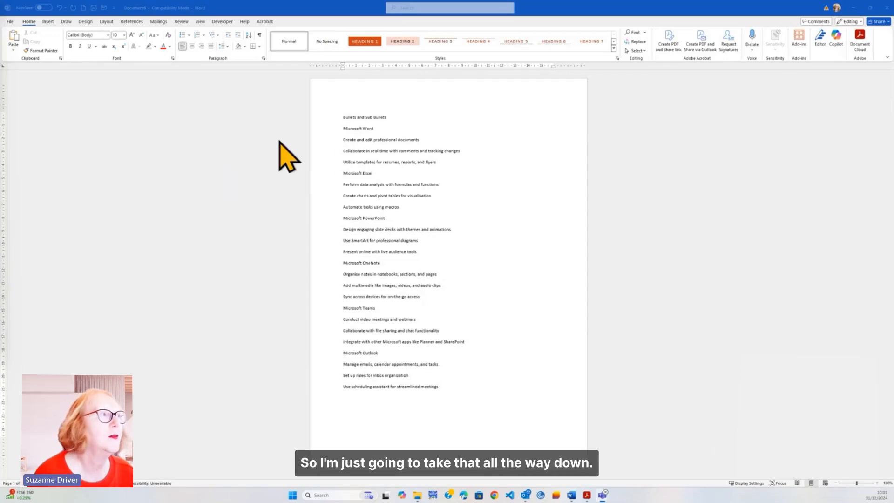
Apply square bullets and double line spacing to every line from "Microsoft Word" to the end of the list.
click(343, 129)
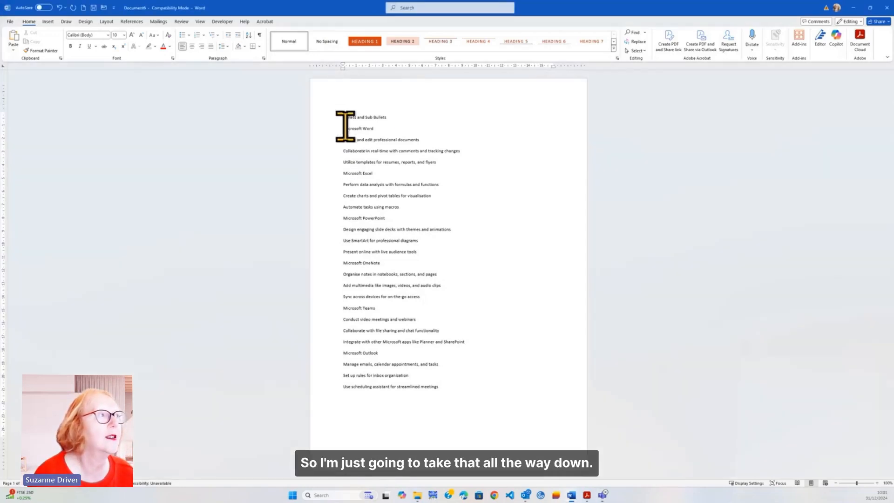
drag(326, 129, 326, 386)
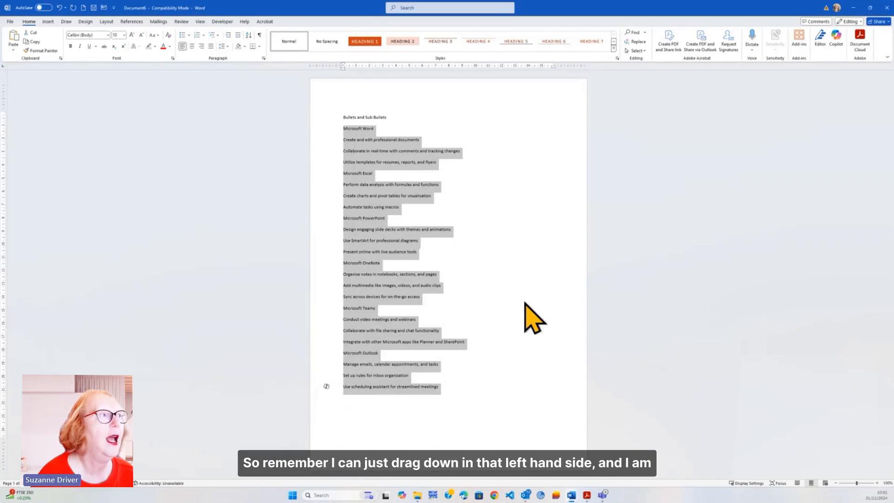
click(188, 35)
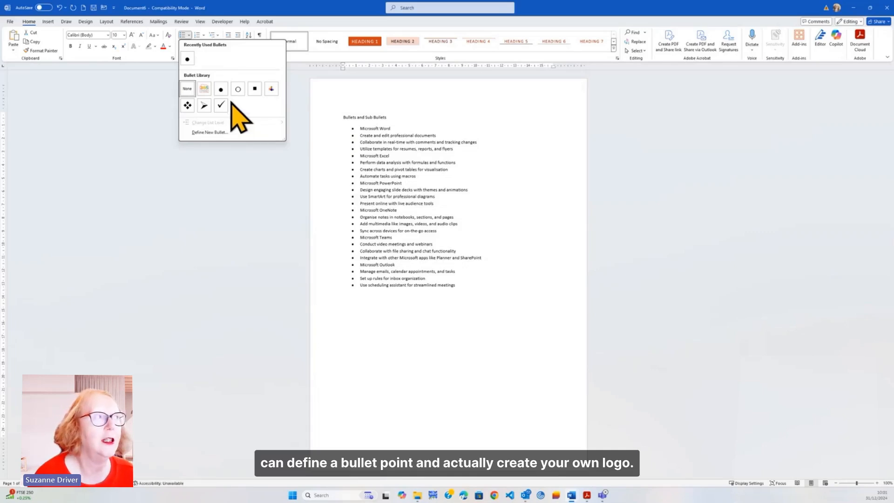
click(253, 92)
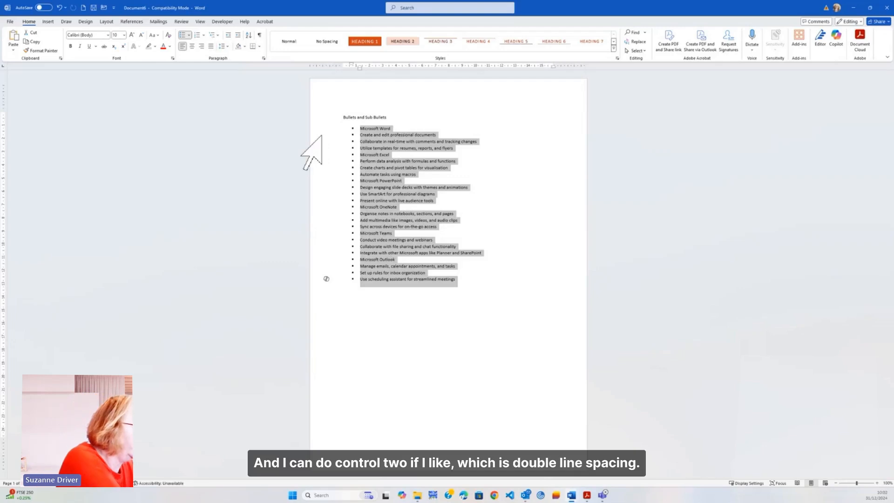
key(ctrl+2)
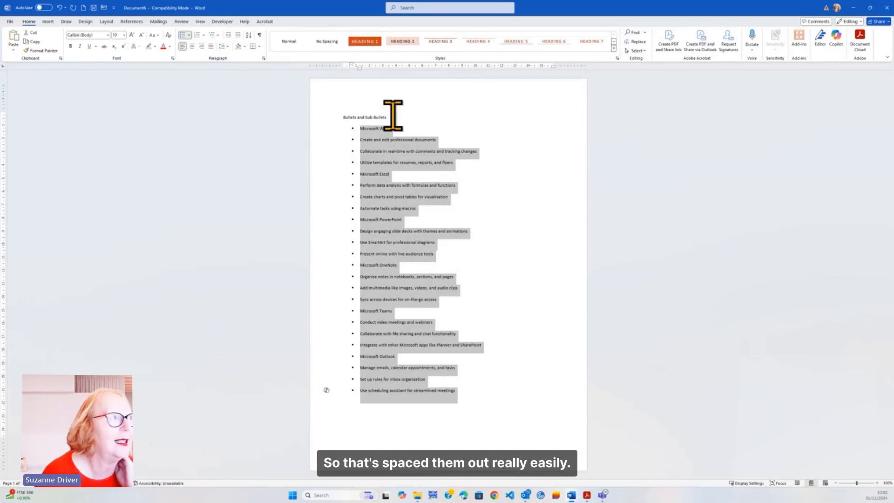
Demote the three detail lines under each Microsoft application name to second-level sub-bullets.
drag(326, 139, 327, 406)
key(Tab)
key(Tab)
key(Tab)
key(Tab)
key(Tab)
key(Tab)
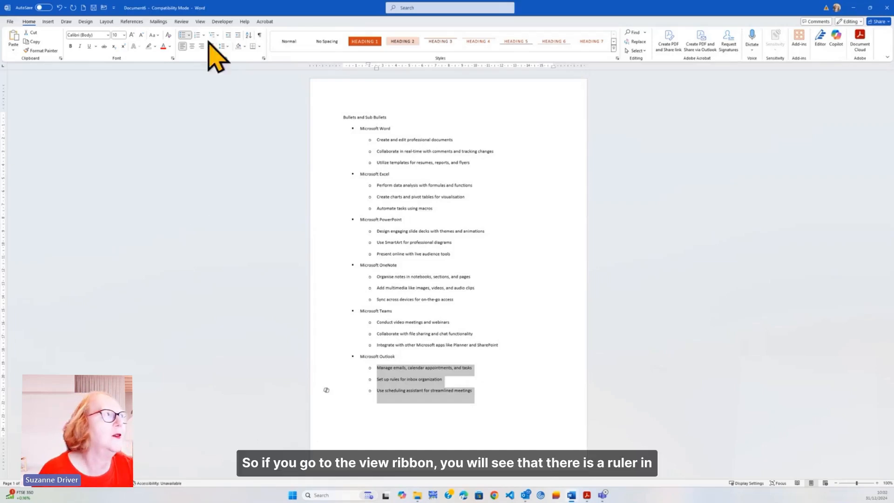
Move the indents of the whole bulleted list on the ruler so all bullets align at the left margin.
click(200, 22)
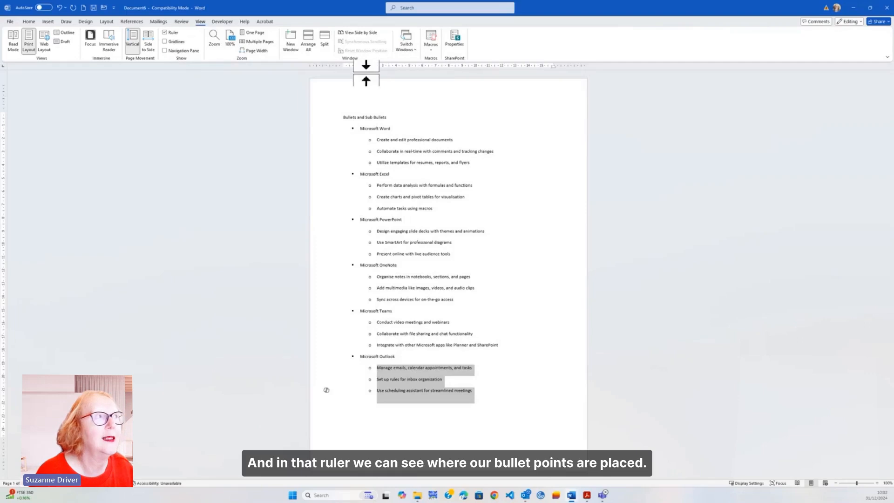
click(326, 129)
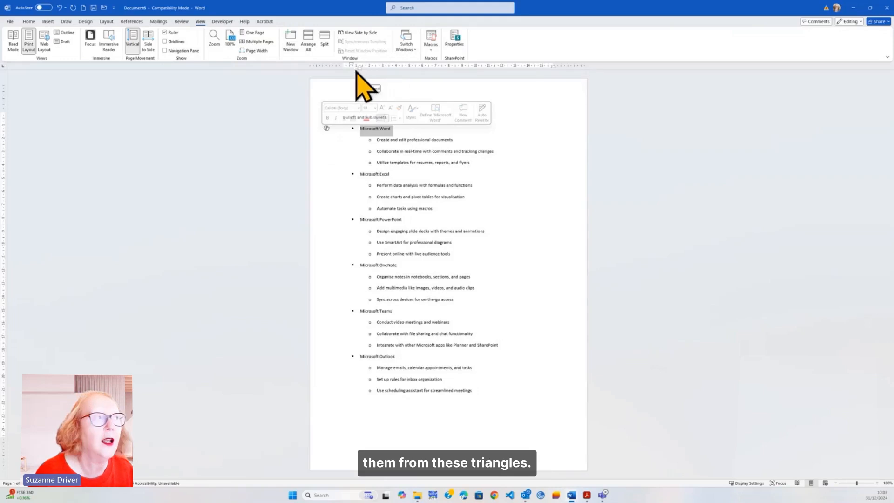
click(324, 152)
drag(317, 128, 329, 389)
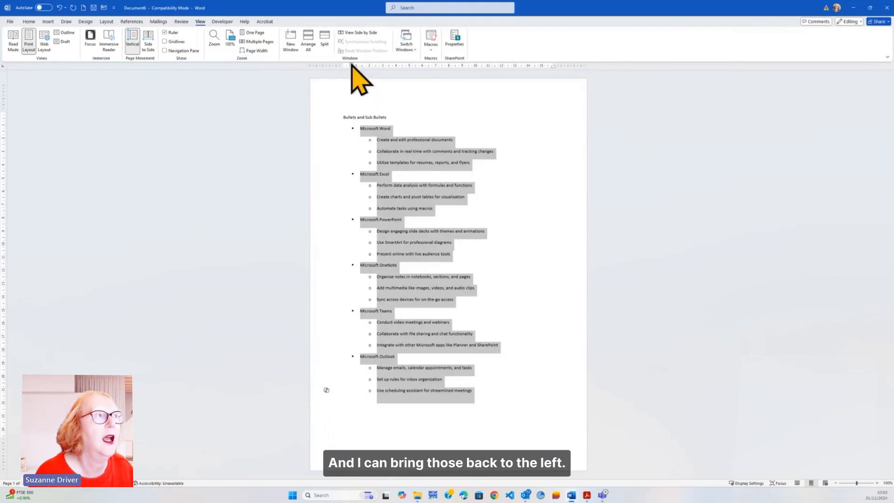
mouse_move(354, 67)
mouse_down()
mouse_move(345, 65)
mouse_move(357, 68)
mouse_up()
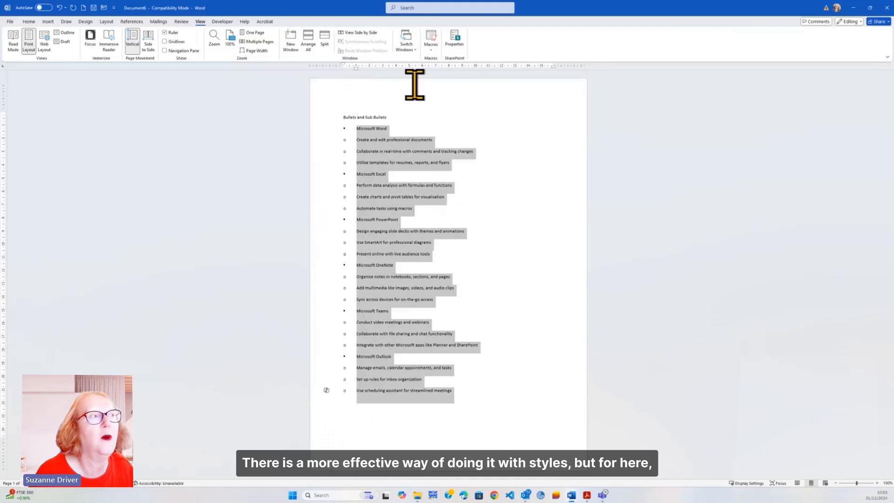
click(487, 173)
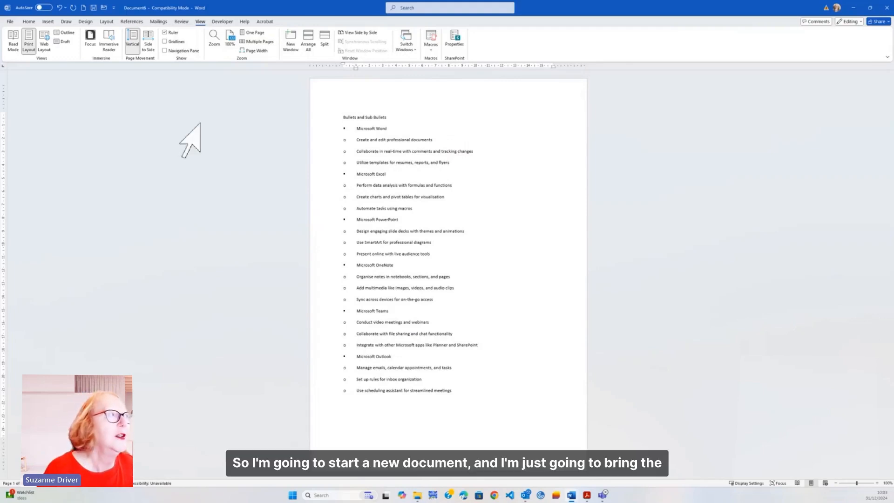
Create a new blank document and maximize its window.
click(83, 8)
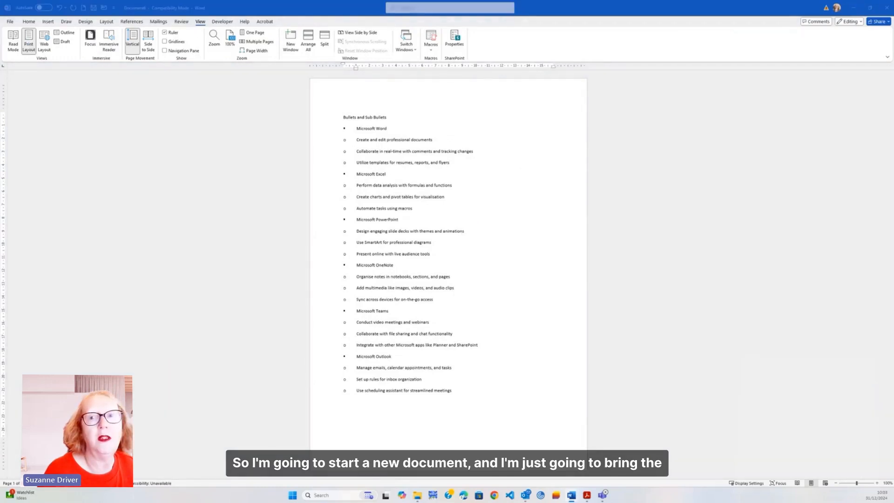
drag(1, 66, 605, 116)
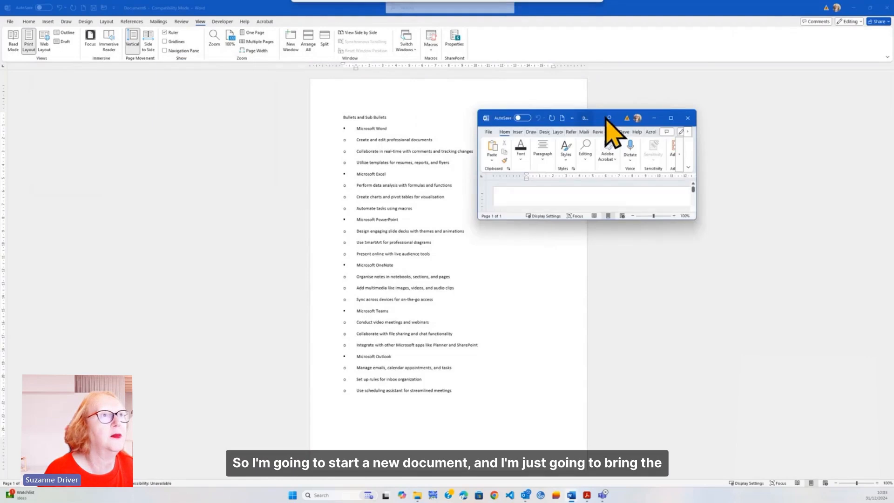
click(670, 117)
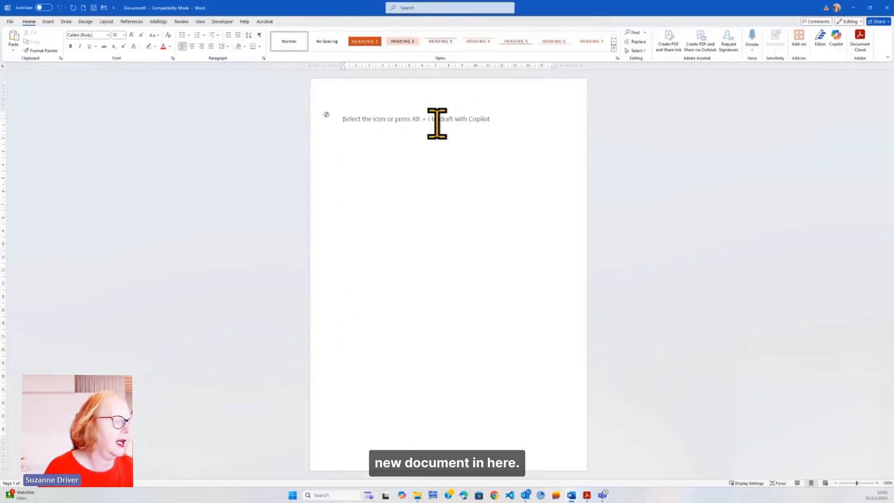
Enter "Bullet Point A" on the first line and format it with a square bullet.
text(B)
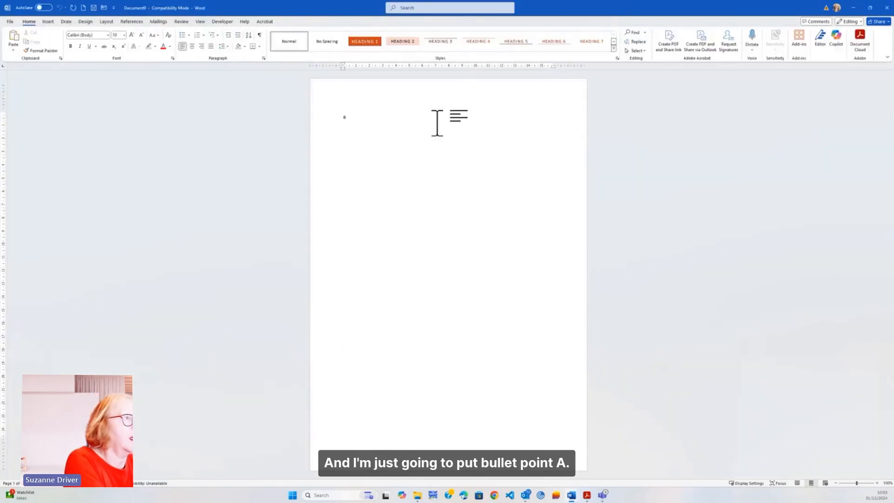
text(ullet Point A)
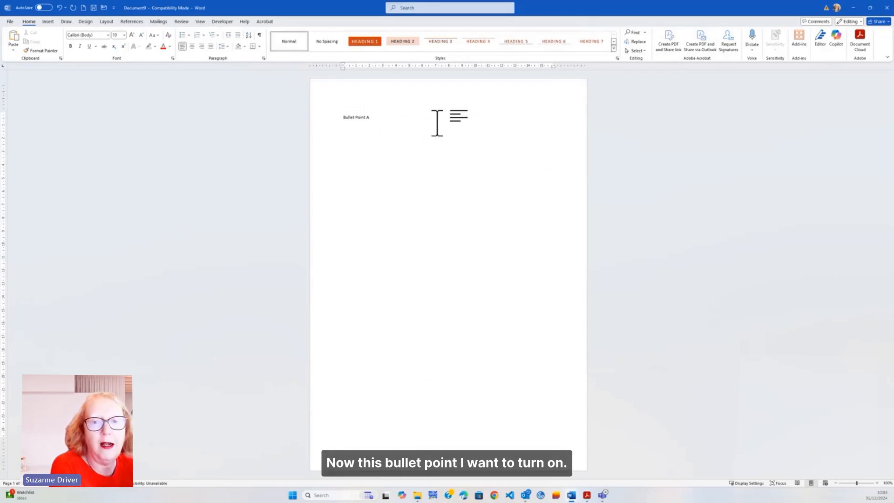
click(189, 36)
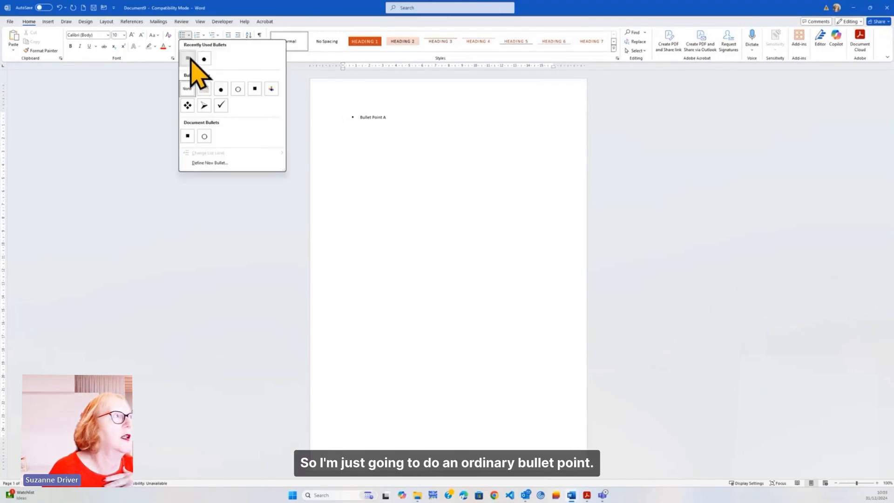
click(188, 57)
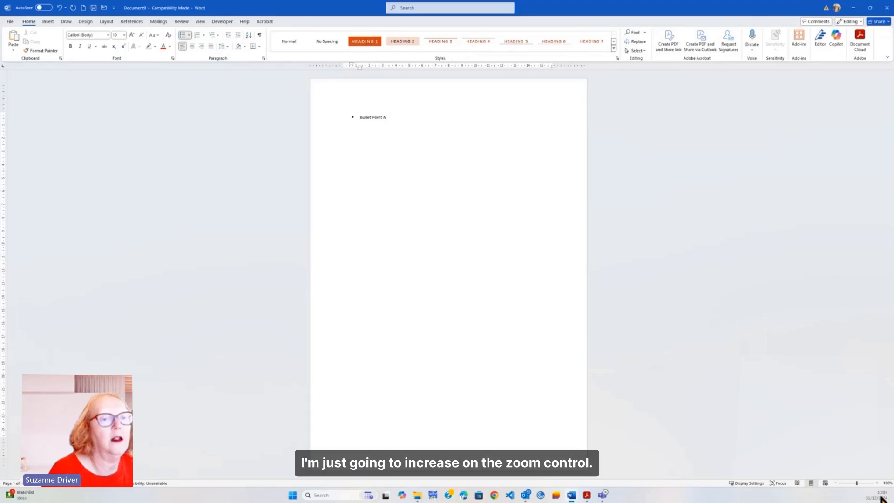
Add the line "This is additional text using Shift and Enter" under Bullet Point A within the same bullet.
click(877, 483)
click(878, 483)
click(878, 483)
click(877, 483)
click(877, 484)
click(877, 484)
click(878, 483)
click(878, 484)
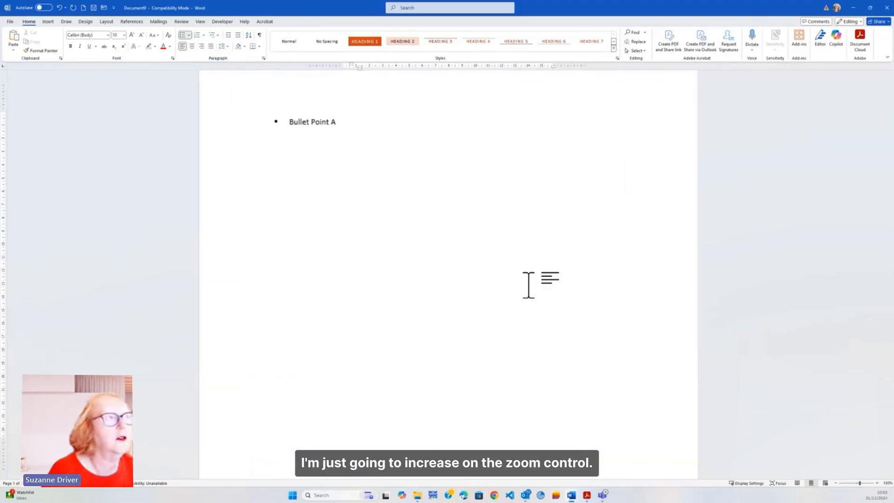
scroll(673, 417, up, 2)
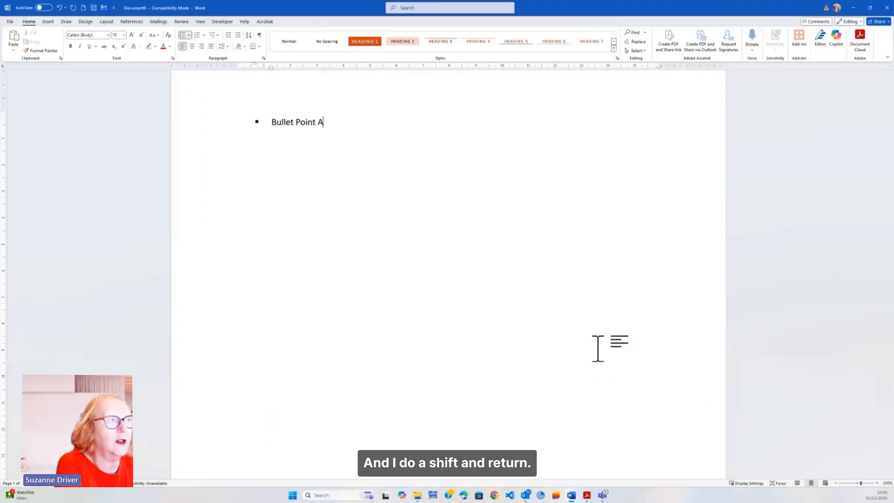
key(shift+Return)
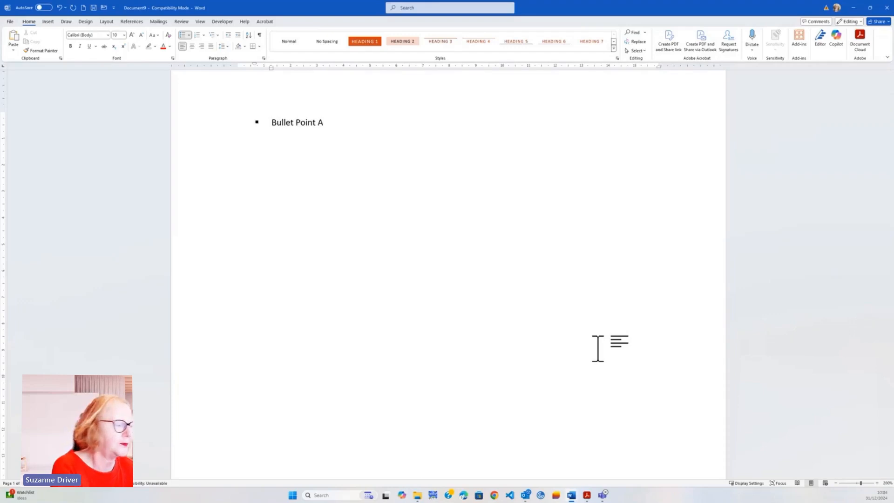
text(This is add)
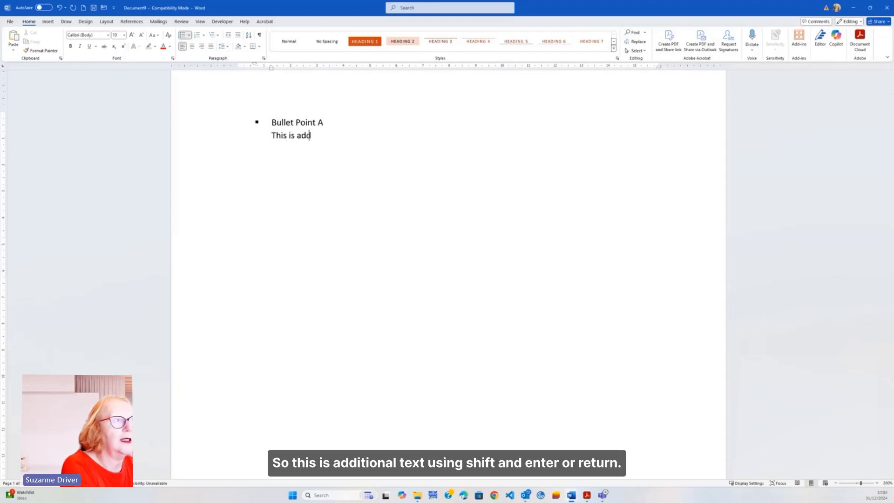
text(itional text )
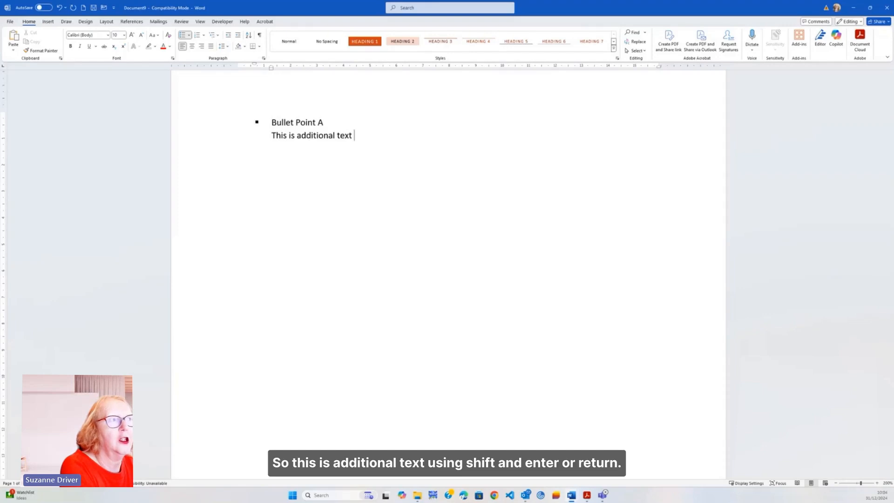
text(using Shif)
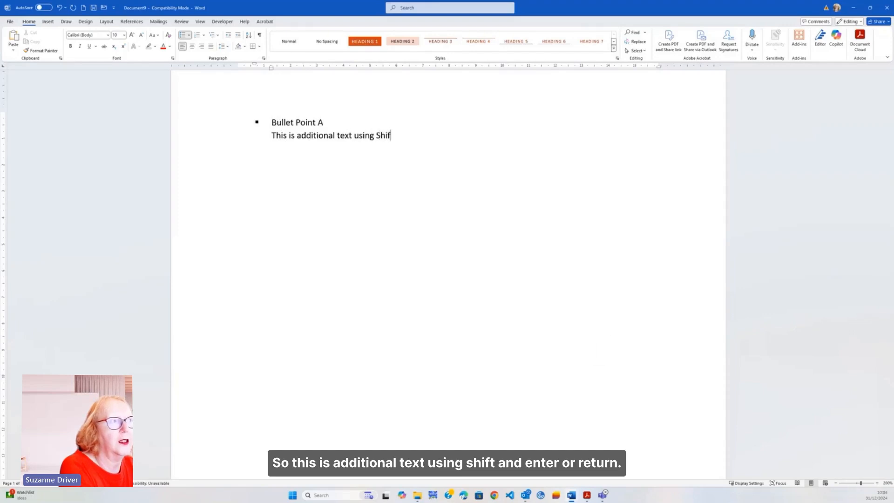
text(t and Enter)
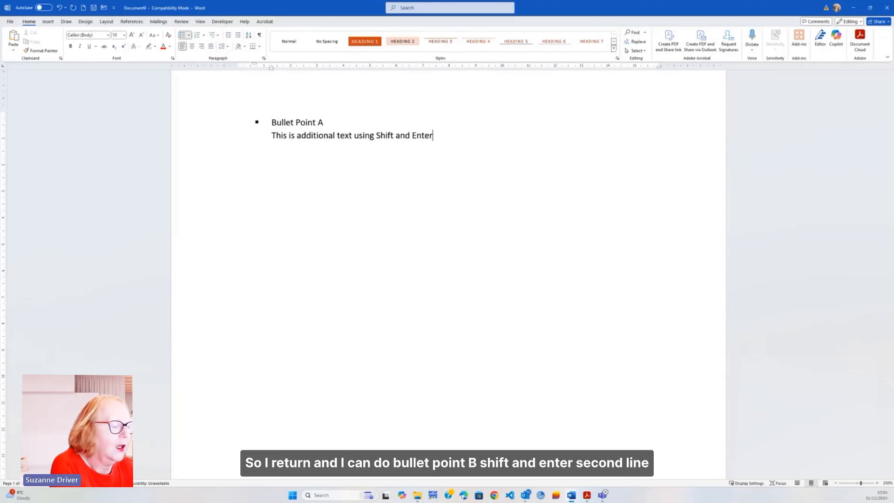
Add a new bullet "Bullet Point B" with an unbulleted line "Second Line" beneath it.
key(Return)
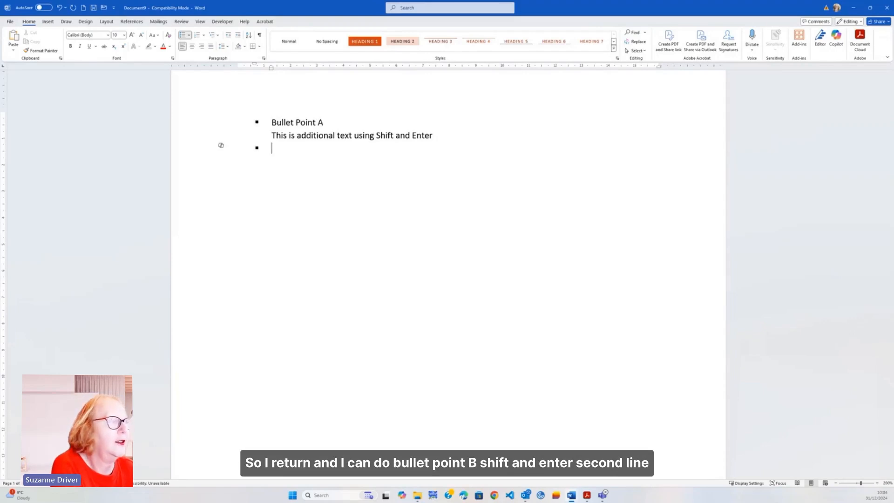
text(Bu)
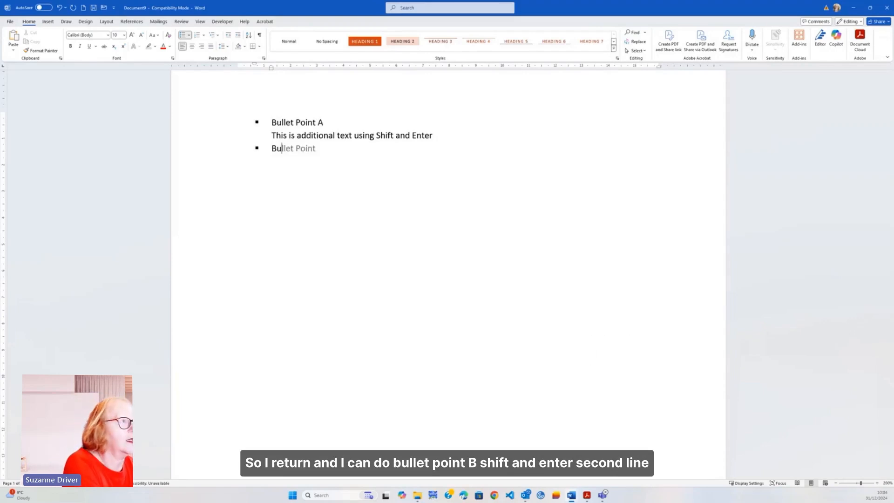
text(llet Point B)
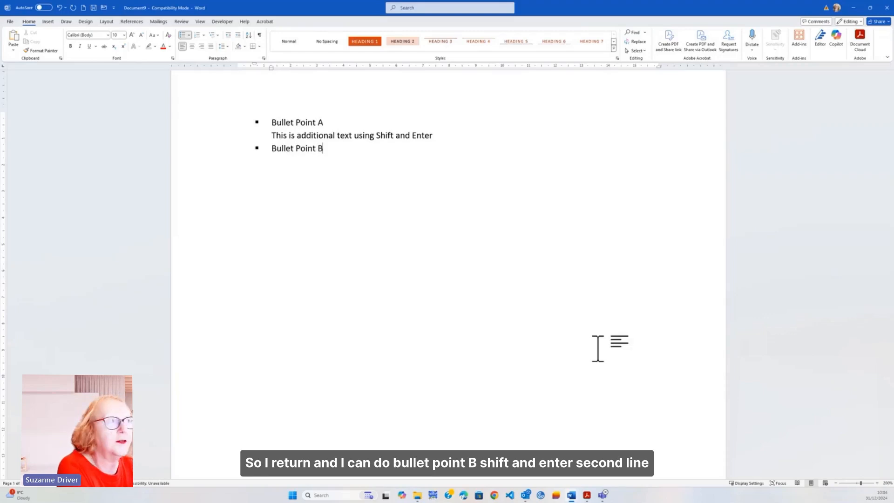
key(shift+Return)
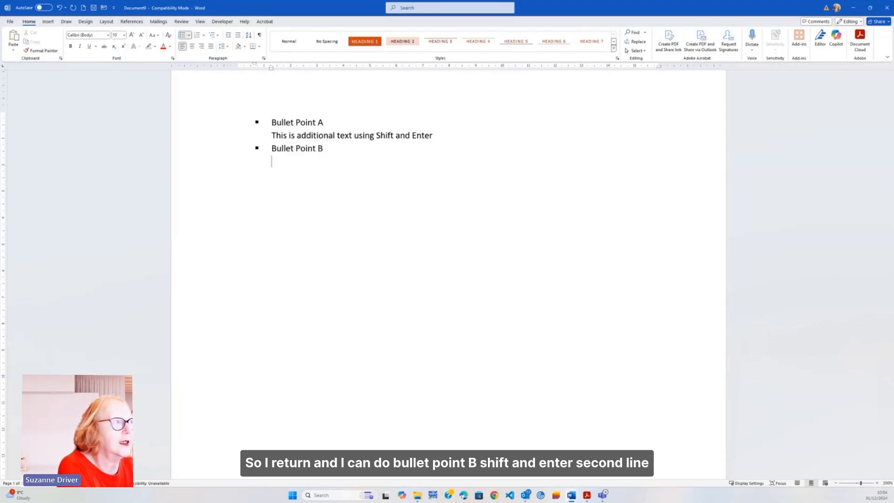
text(ond Line)
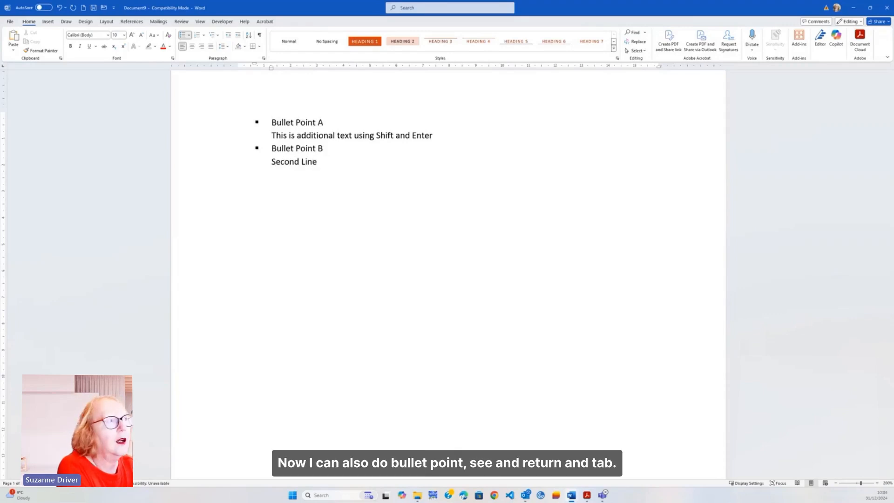
Add a new square bullet "Bullet Point C" below the Second Line text.
key(Return)
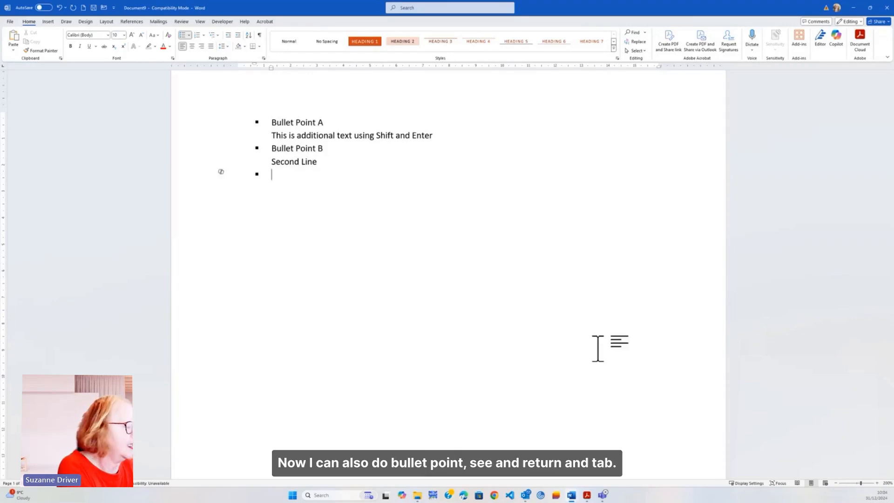
text(Bullet Point C)
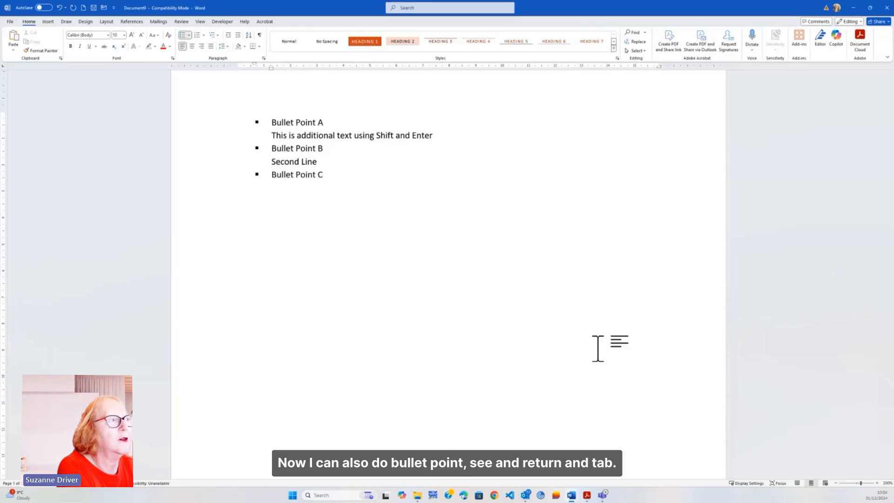
Add two indented sub-bullets, "Sub Bullet Point" and "Another Sub Bullet", under Bullet Point C.
key(Return)
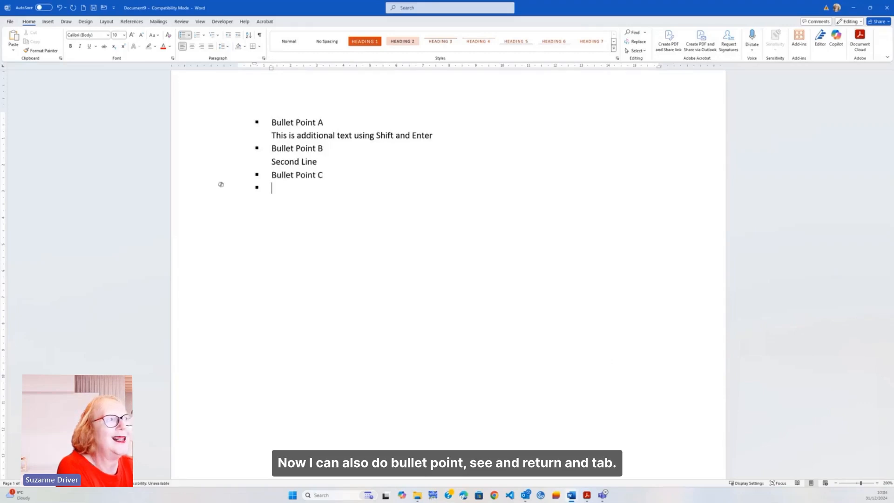
key(Tab)
text(Su)
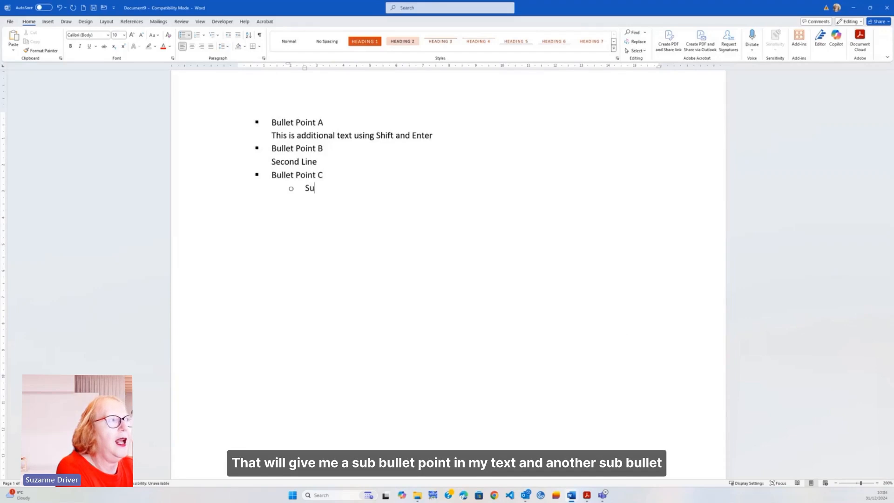
text(b Bullet Po)
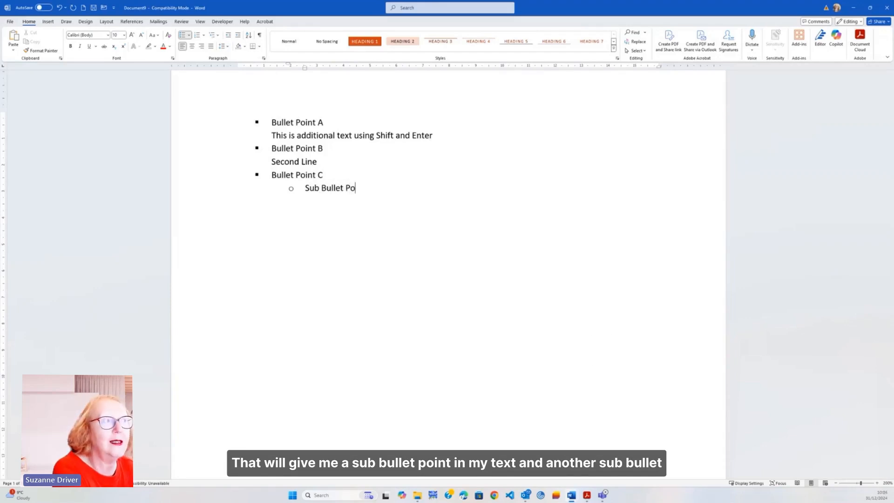
text(int)
key(Return)
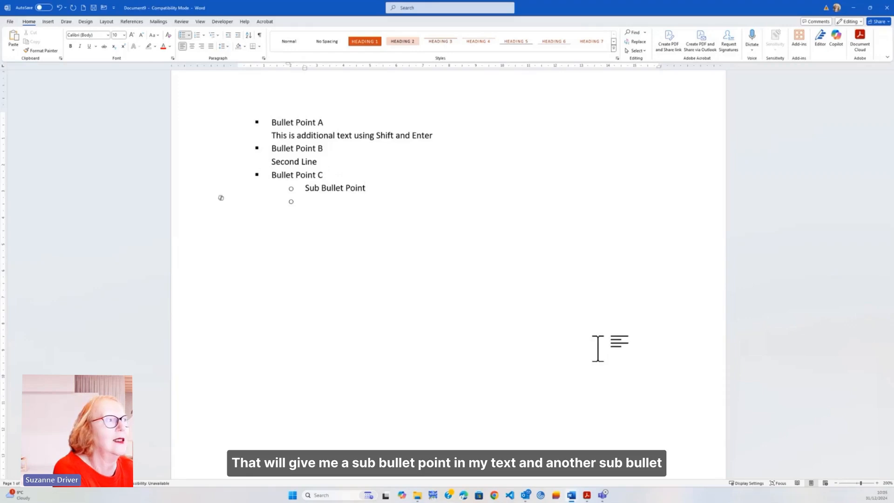
text(Anote)
key(BackSpace)
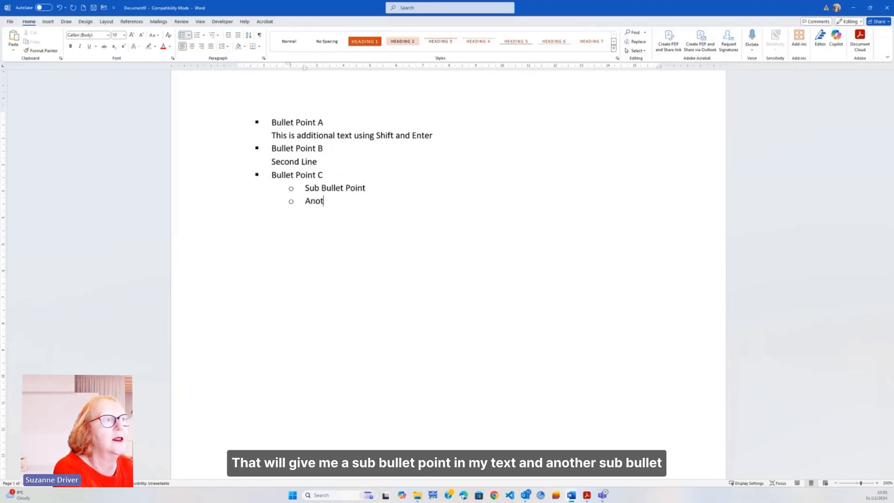
text(her Sub Bullet)
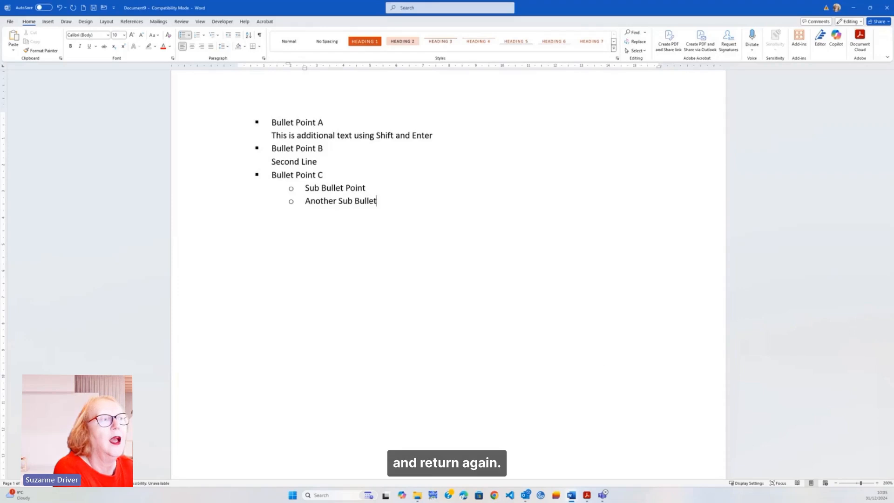
Return to the main bullet level below the sub-bullets and add "Bullet Point D".
key(Return)
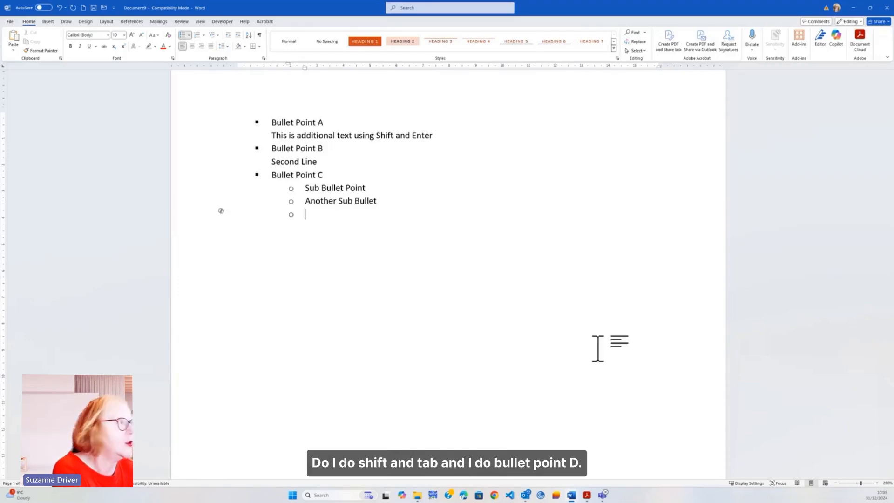
key(shift+Tab)
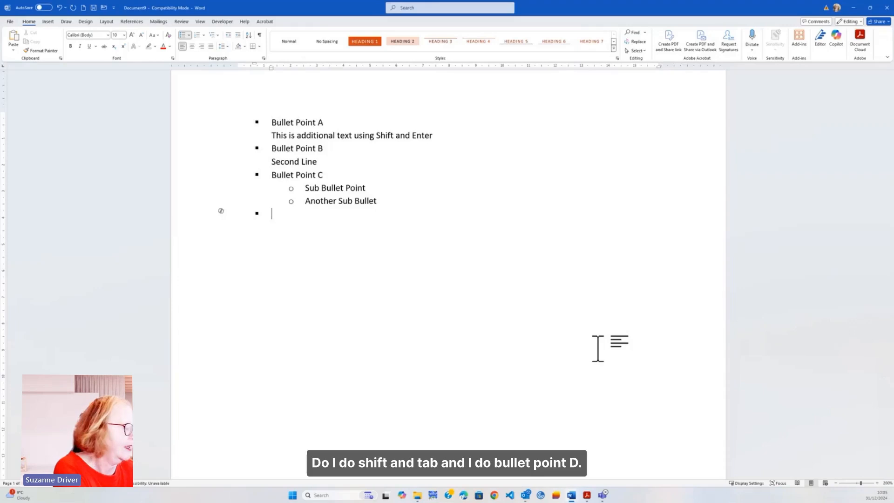
text(Bullet)
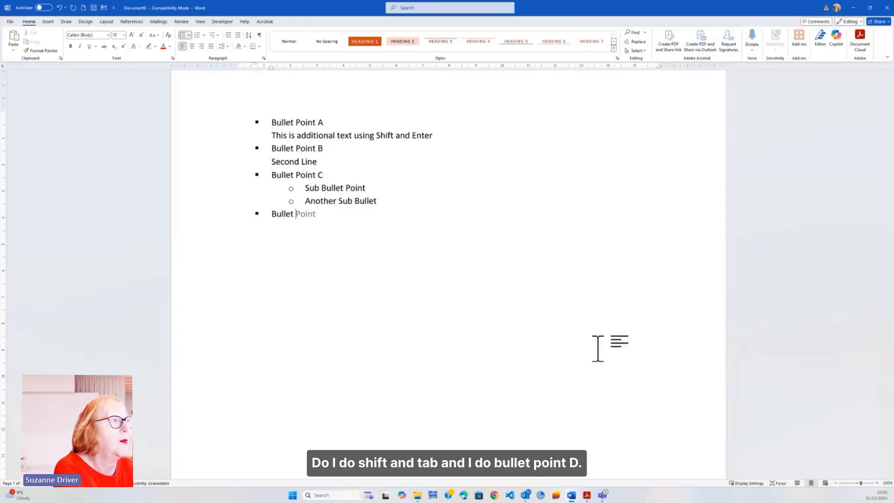
key(Tab)
text(D)
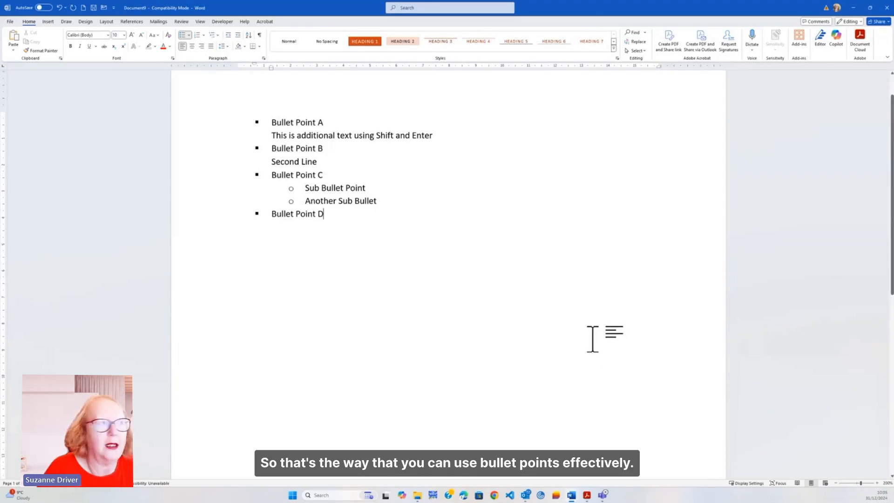
Apply double line spacing to the whole bulleted list and end the list with an unbulleted line below it.
drag(223, 124, 239, 216)
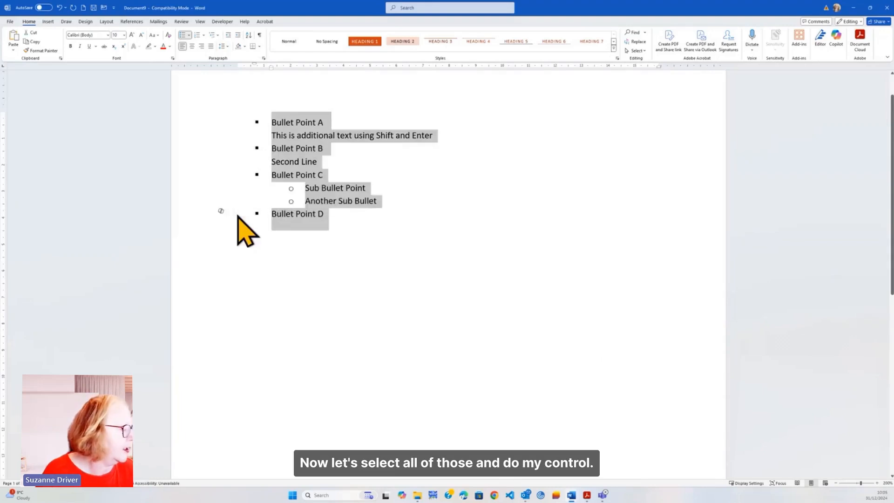
key(ctrl+2)
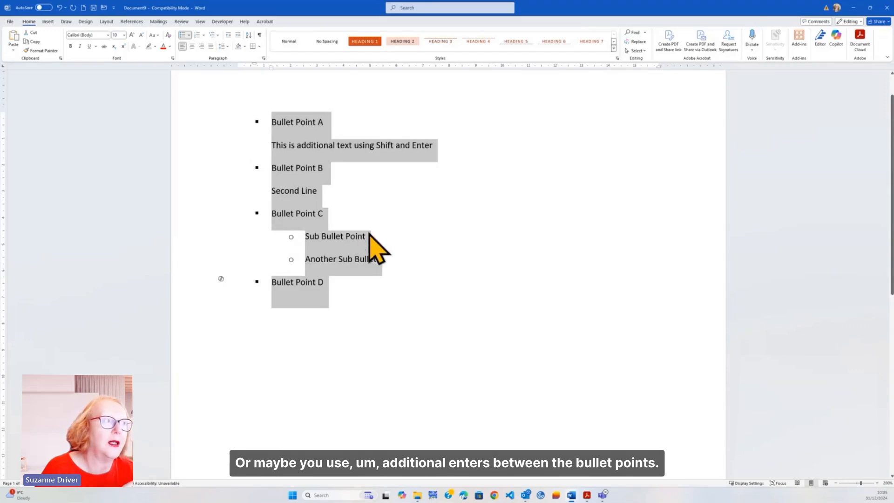
click(371, 294)
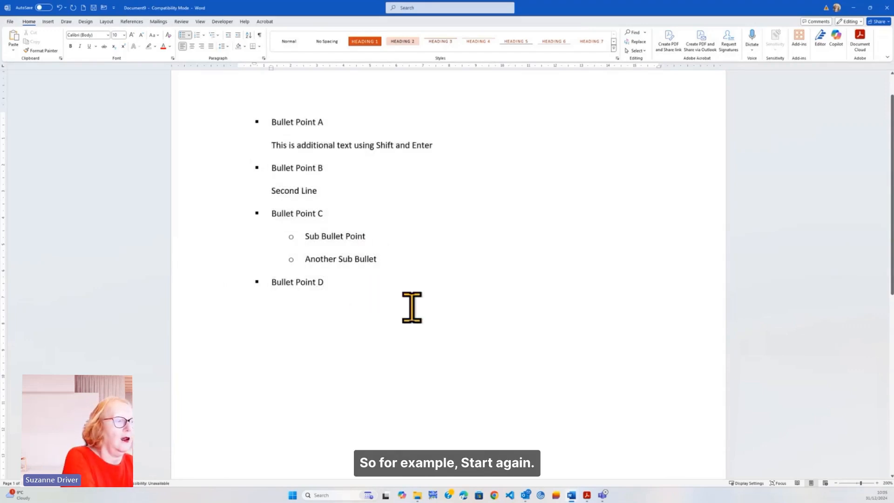
key(Return)
key(Return)
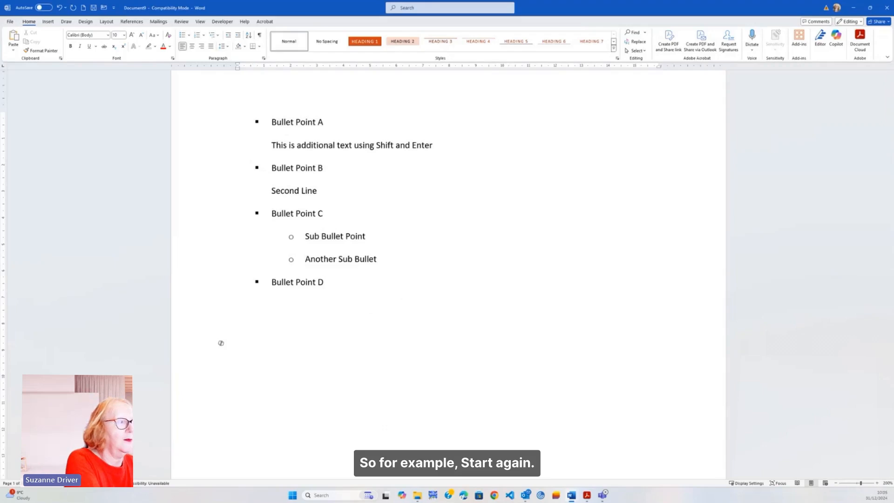
text(Bullet Point)
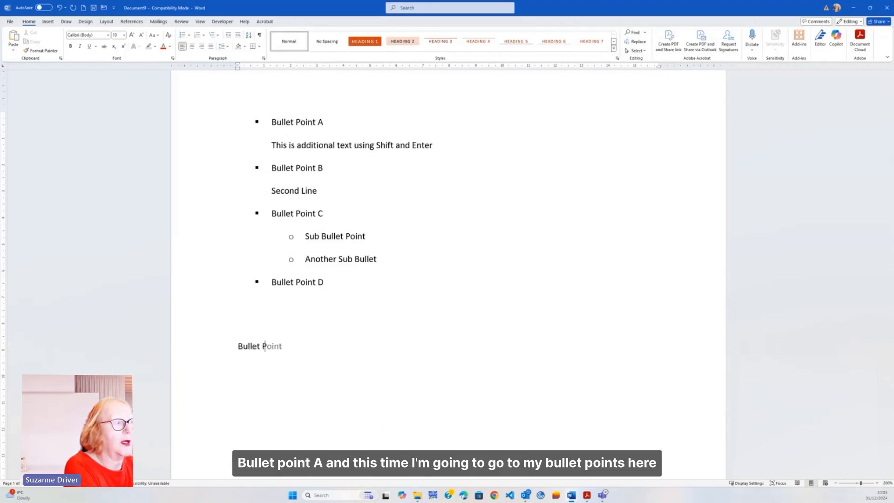
text( A)
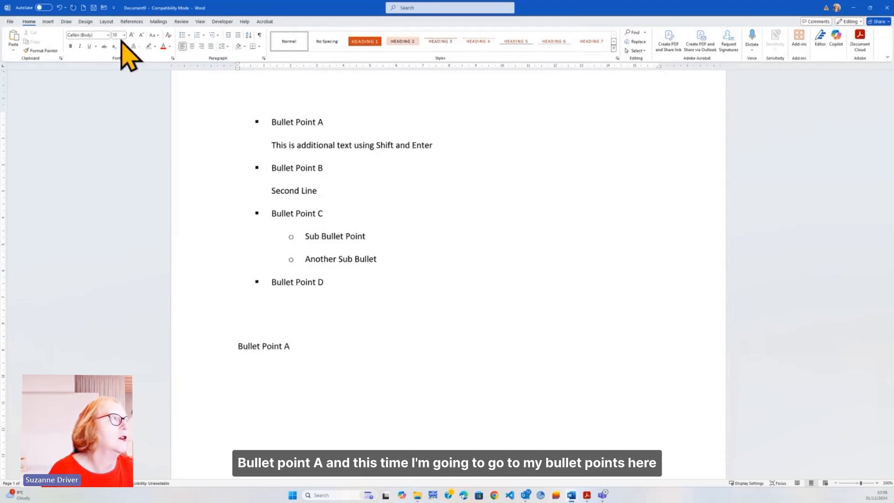
click(204, 35)
click(237, 69)
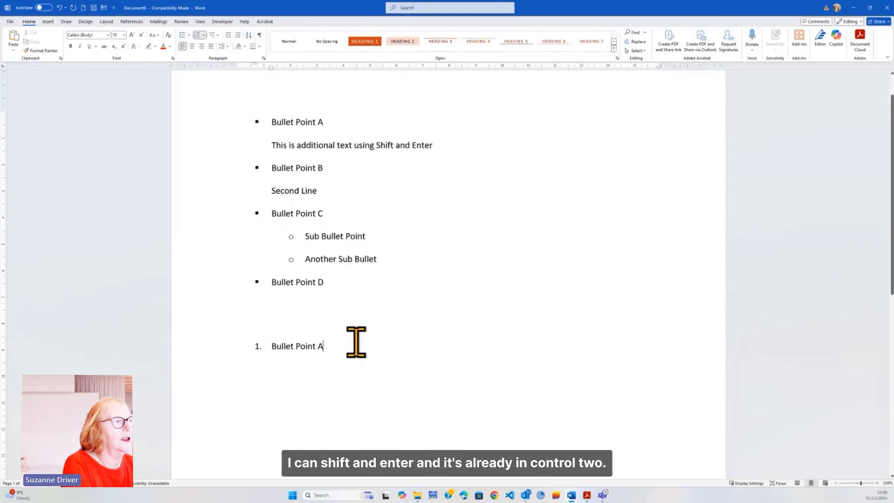
key(shift+Return)
key(Return)
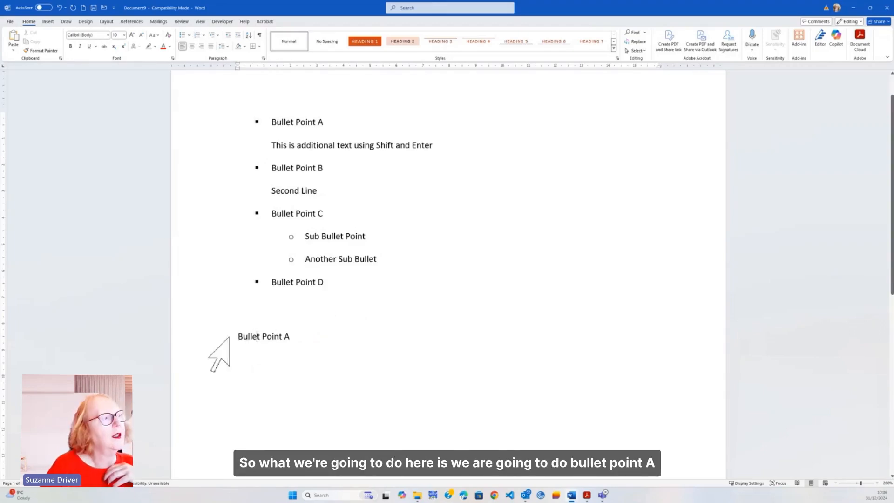
click(223, 338)
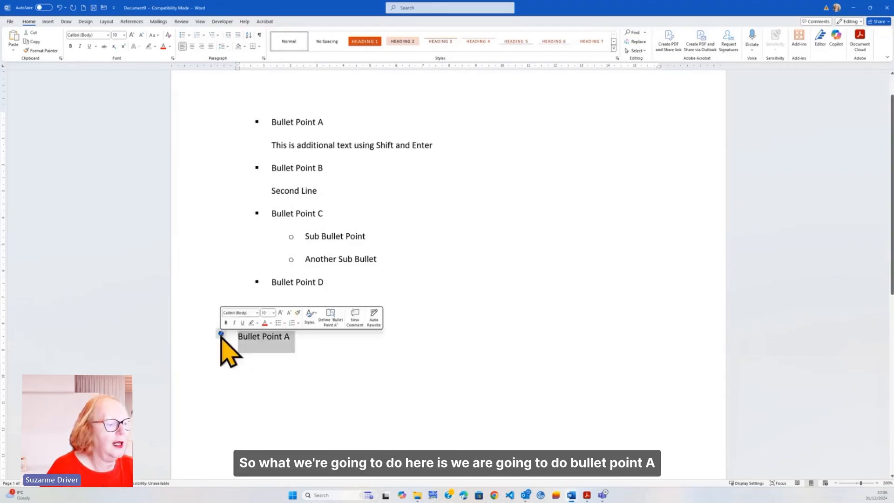
key(Delete)
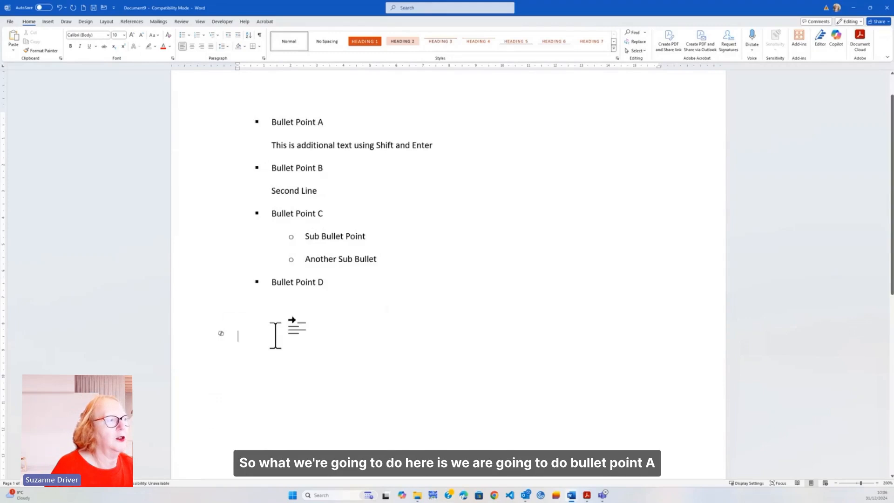
Enter "Bullet Point A" below the bulleted list as numbered item 1, with an unnumbered line "Second Line" beneath it.
text(Bulllet P)
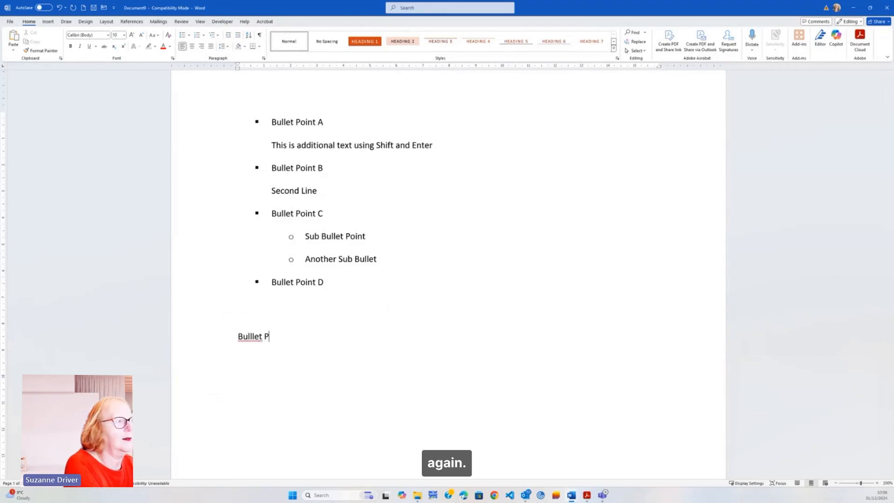
key(BackSpace)
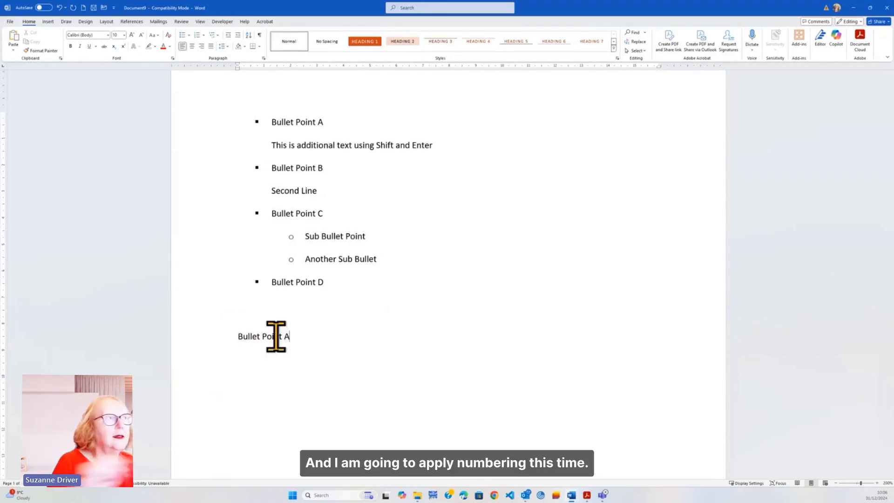
click(197, 35)
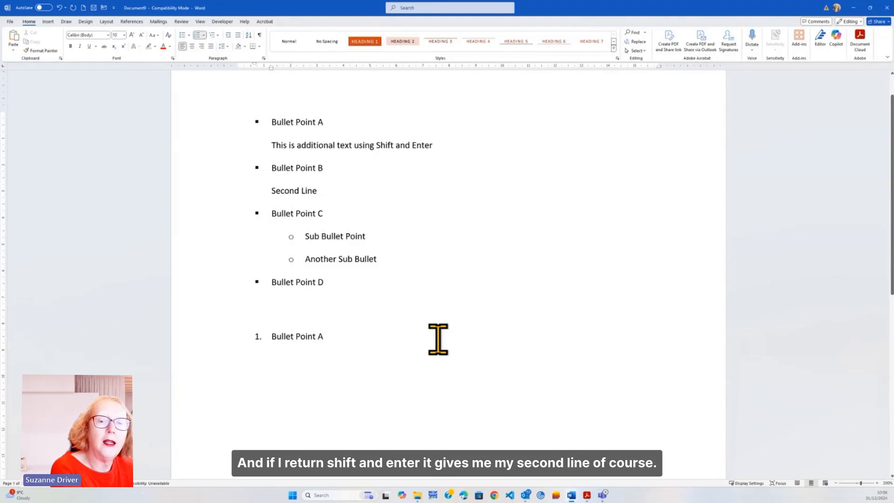
key(shift+Return)
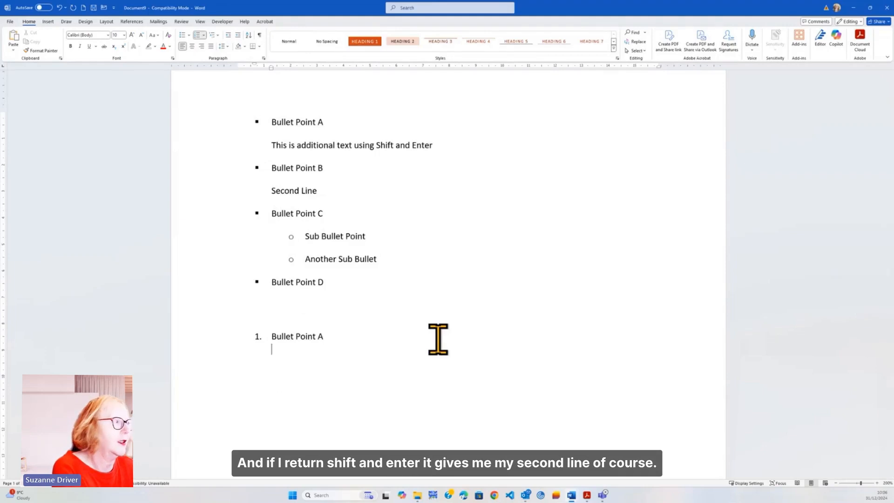
text(Second Line)
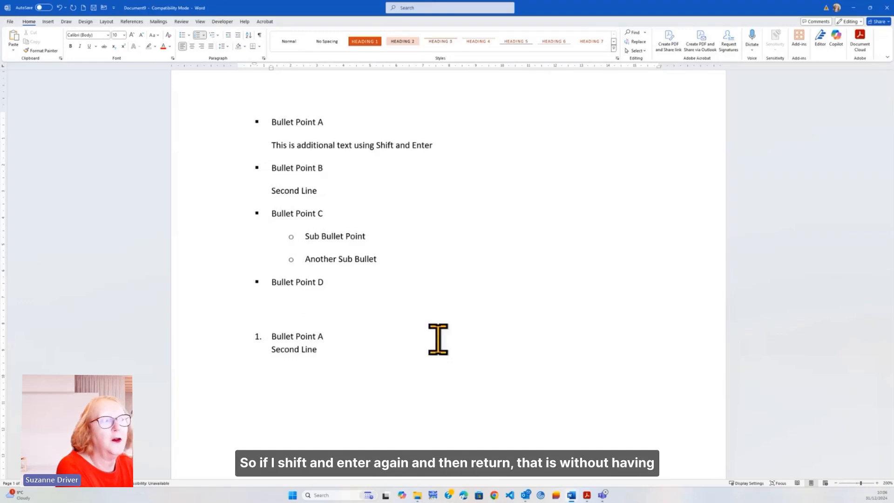
Leave a blank line within item 1, and add numbered item "Bullet Point B" with an unnumbered line "Second Line" beneath it.
key(shift+Return)
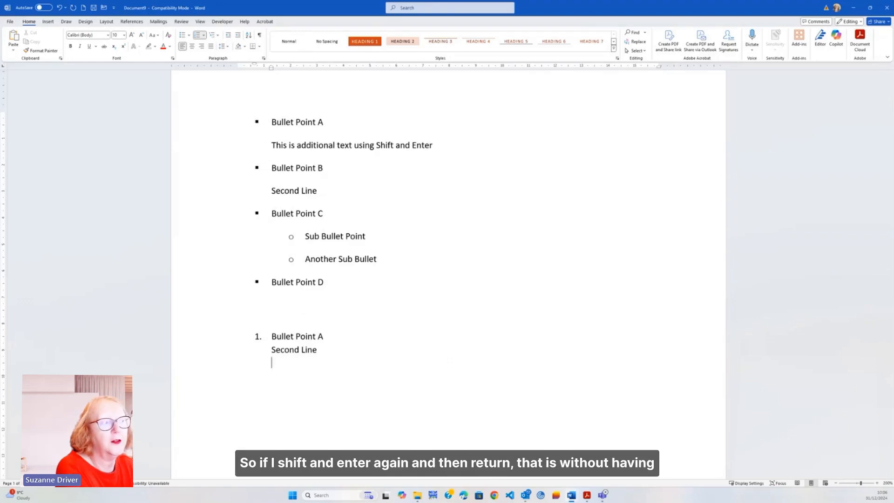
key(Return)
text(B)
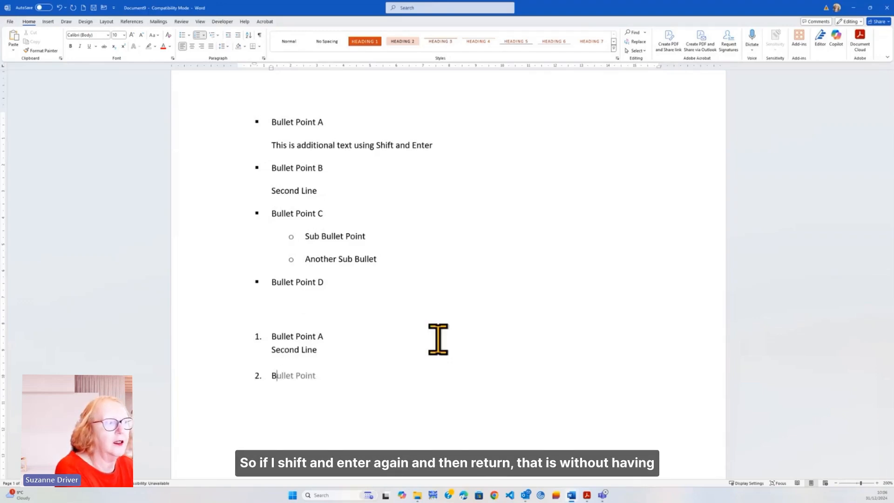
text(ullet Point B)
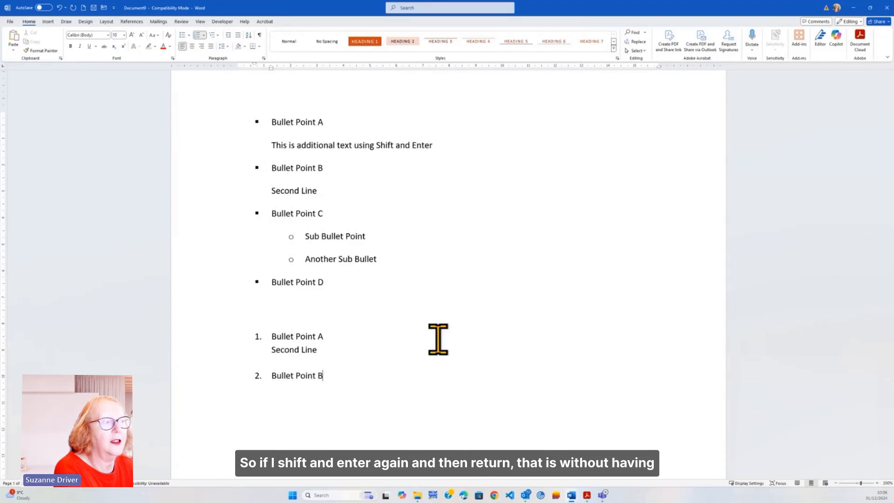
key(shift+Return)
text(Se)
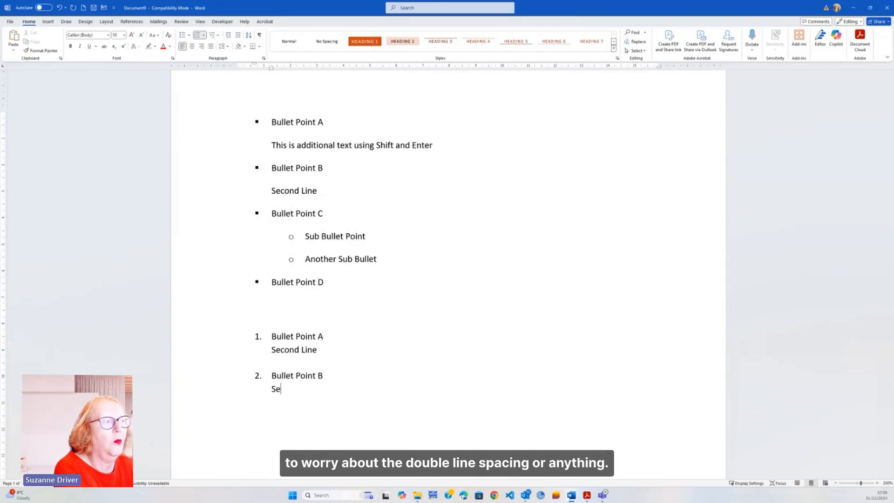
text(cond Line)
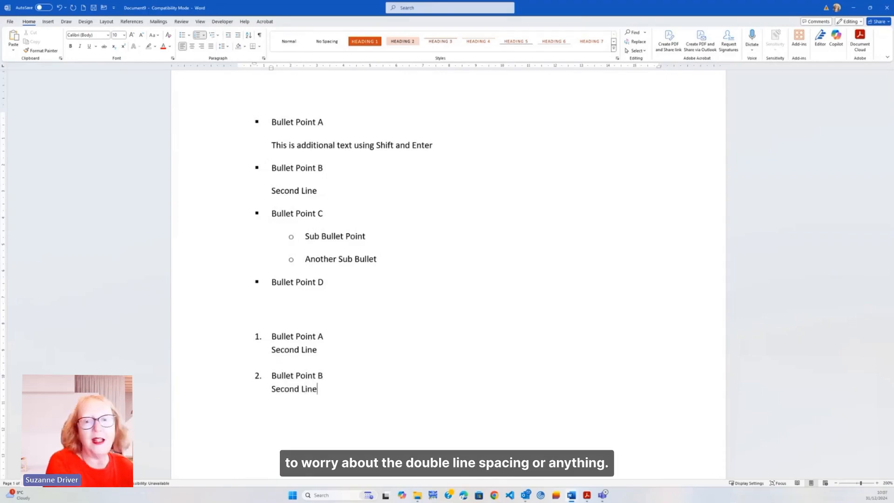